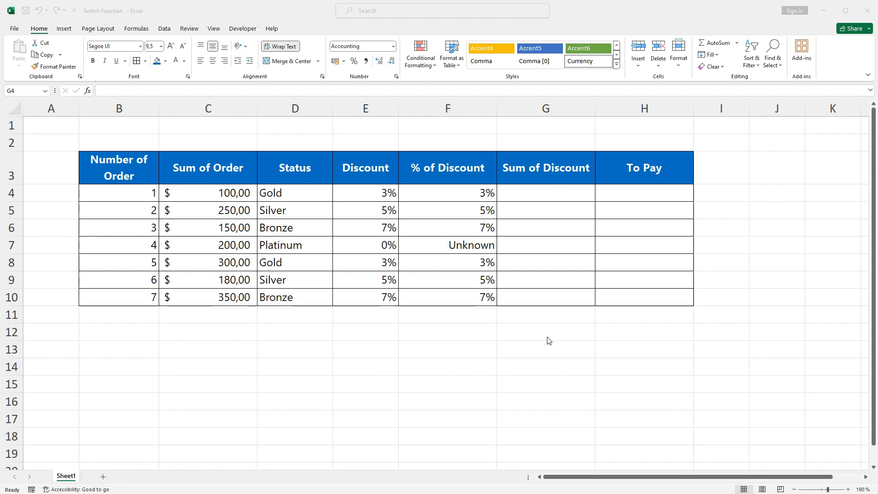
left_click(126, 169)
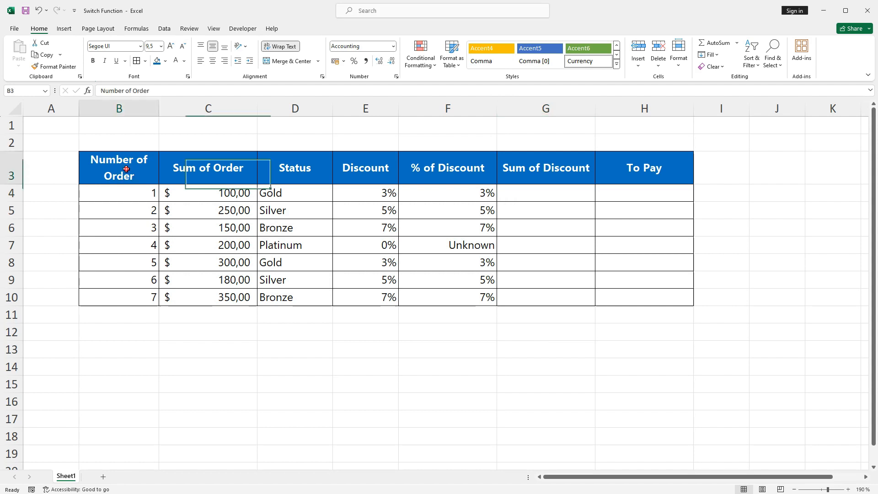
left_click_drag(126, 170, 635, 302)
left_click(576, 344)
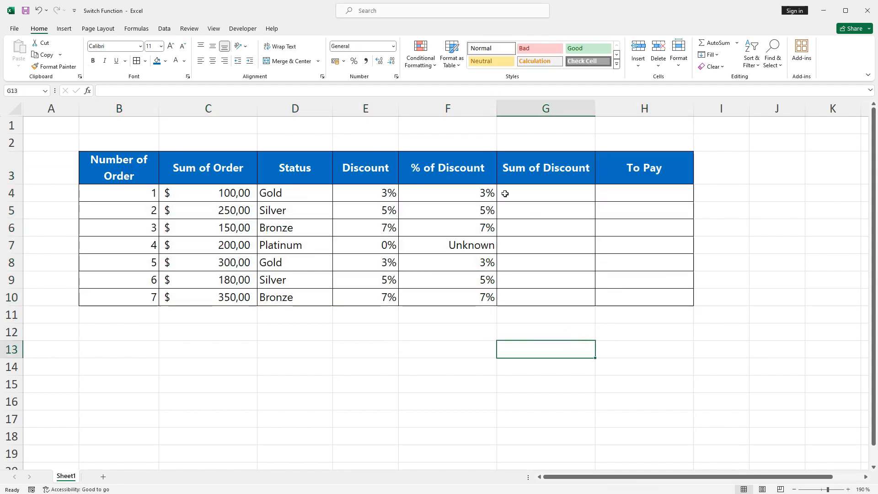
Clear the existing formulas from the % of Discount column, cells F4:F10.
left_click(437, 192)
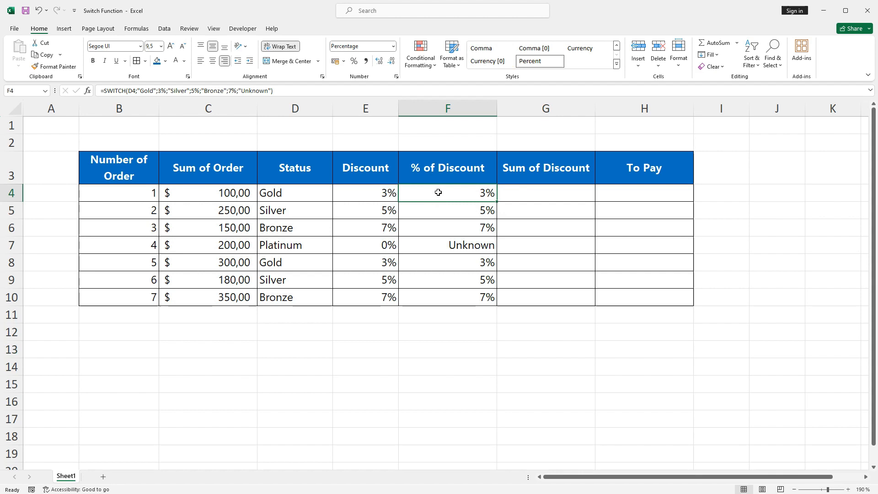
left_click_drag(439, 192, 424, 298)
key("Delete")
left_click(419, 197)
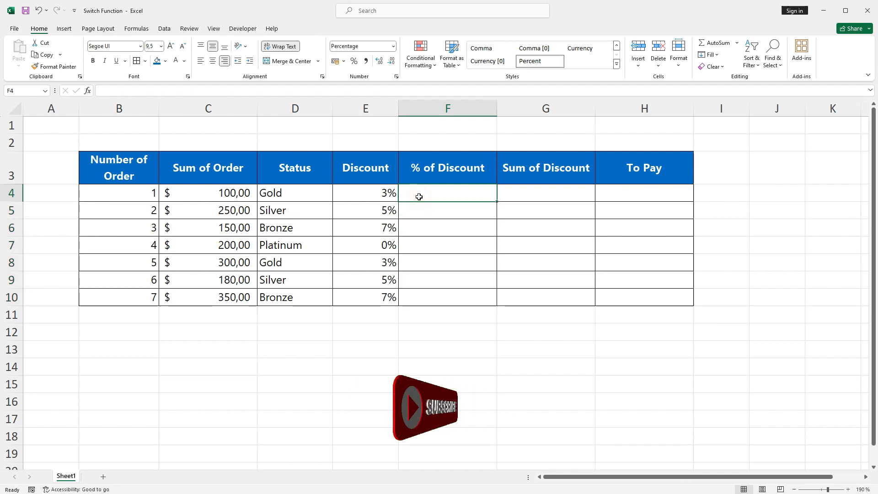
type("=")
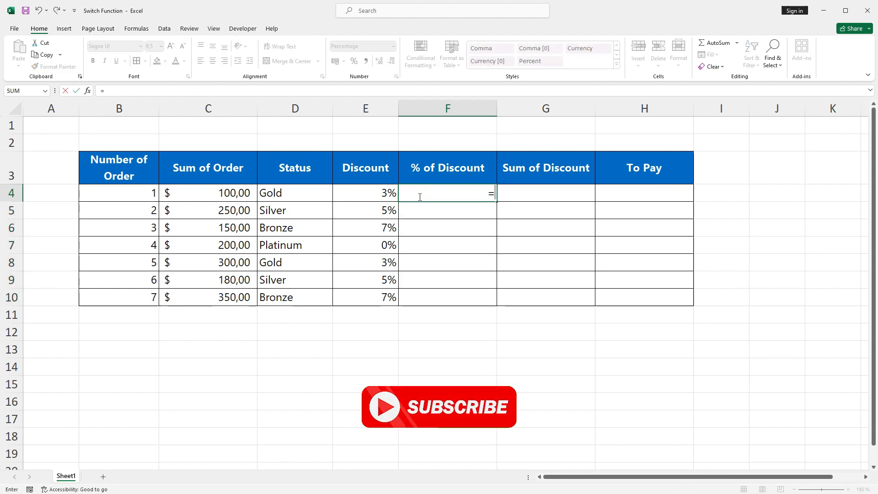
type("if")
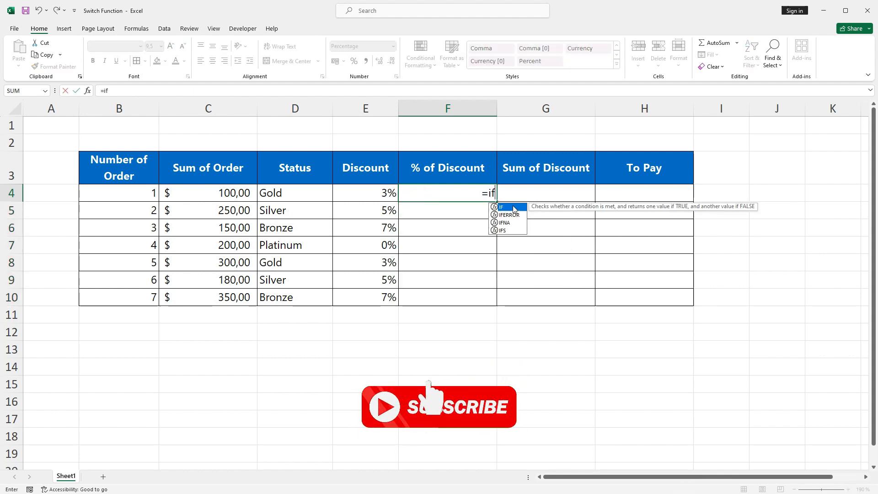
key("Tab")
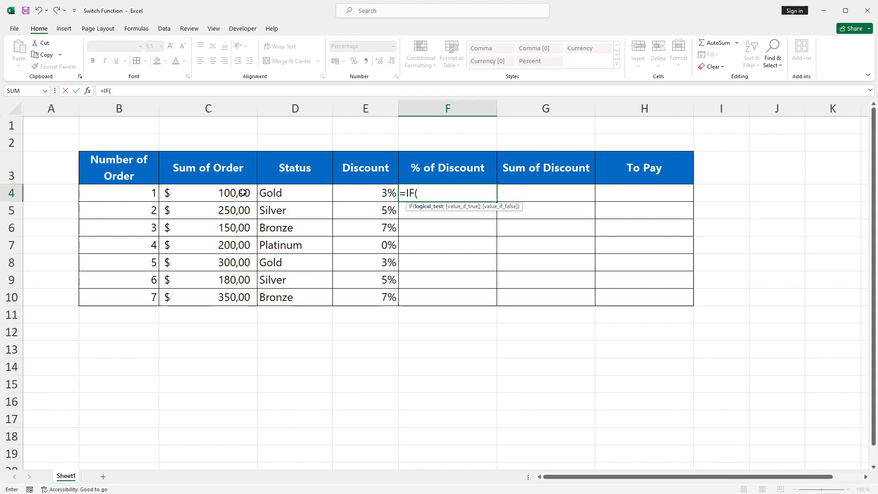
left_click(266, 191)
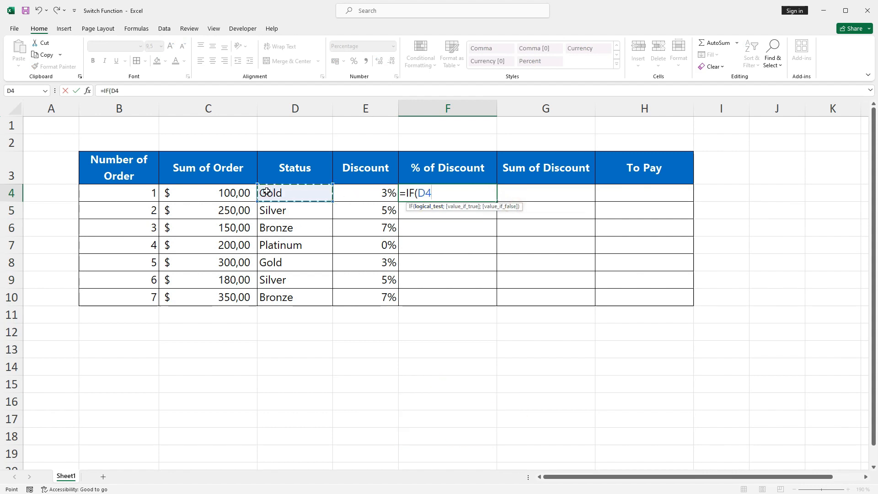
type("=\"")
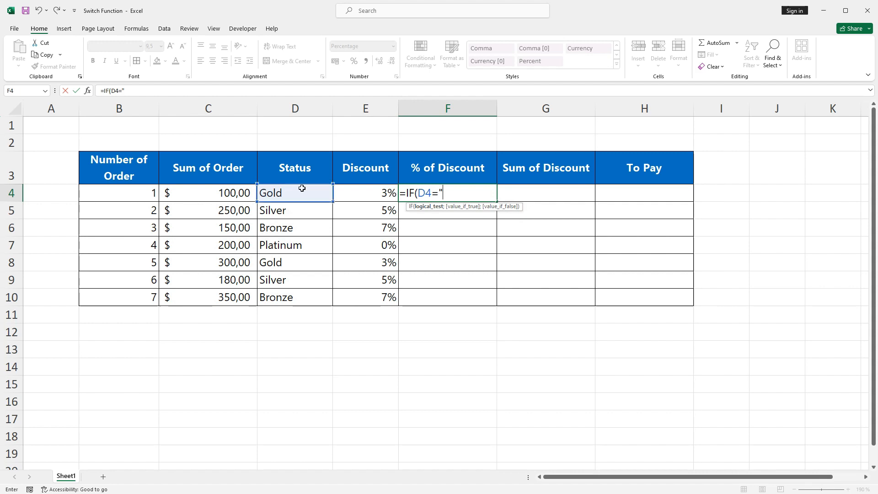
type("Gol")
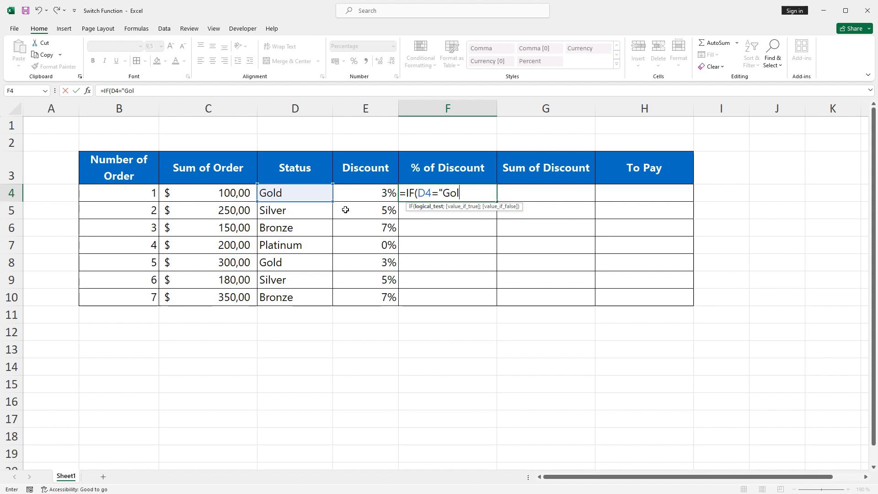
type("d\";")
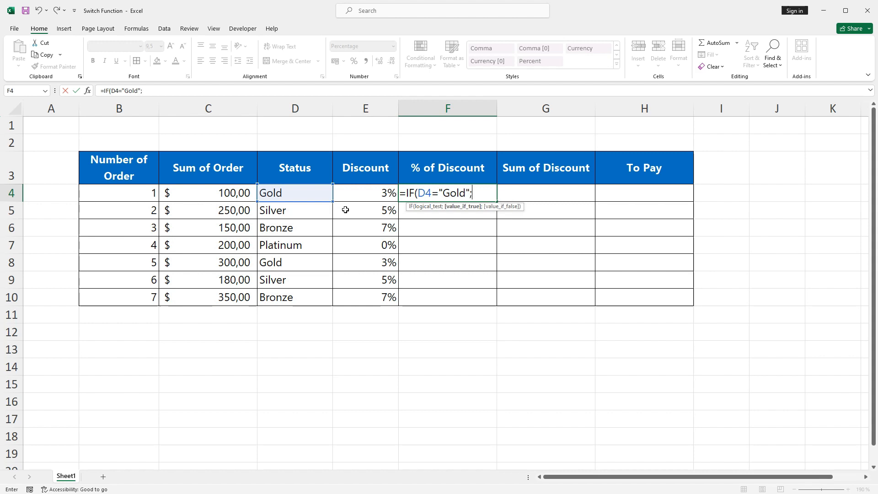
type("3;")
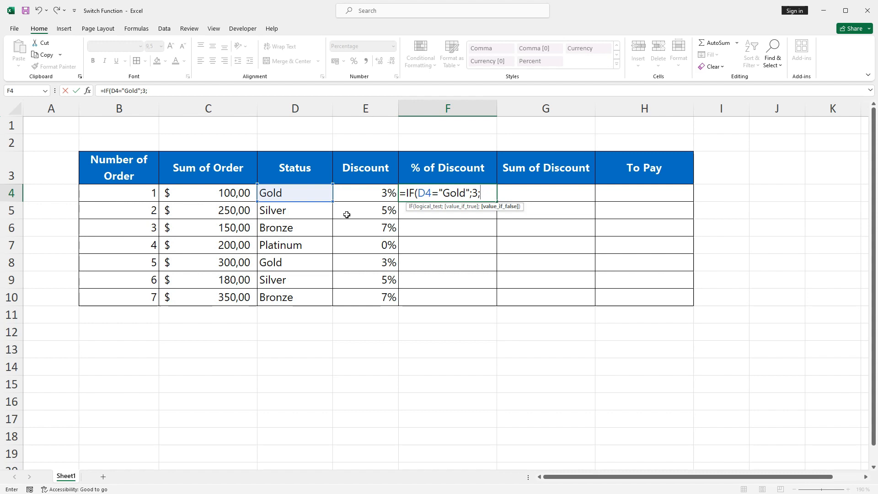
key("BackSpace")
key("BackSpace")
key("BackSpace")
key("BackSpace")
key("BackSpace")
key("BackSpace")
key("BackSpace")
key("BackSpace")
key("BackSpace")
key("BackSpace")
key("BackSpace")
key("BackSpace")
key("BackSpace")
key("BackSpace")
key("BackSpace")
key("BackSpace")
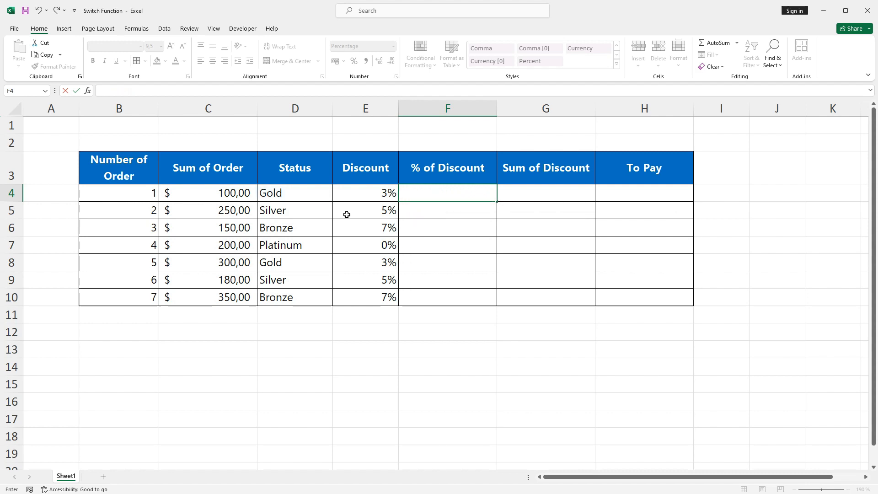
key("Return")
Begin a SWITCH formula in F4 that evaluates status cell D4 and returns 3% for "Gold".
left_click(414, 192)
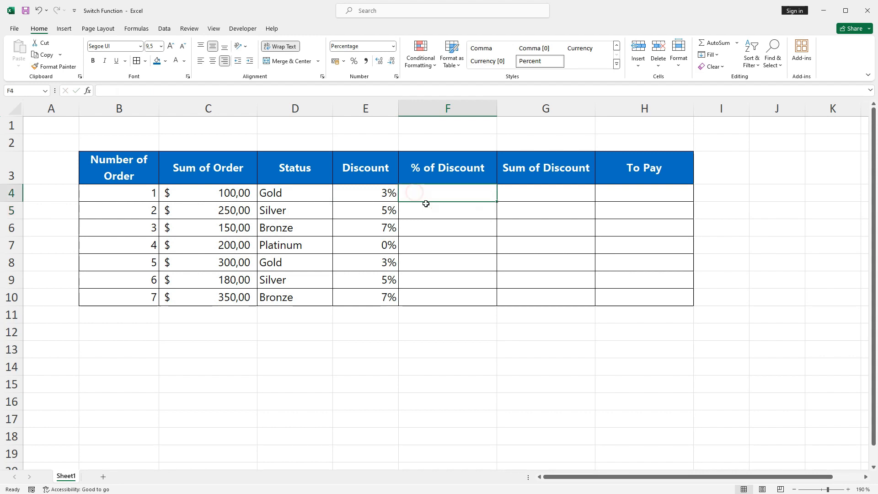
type("=")
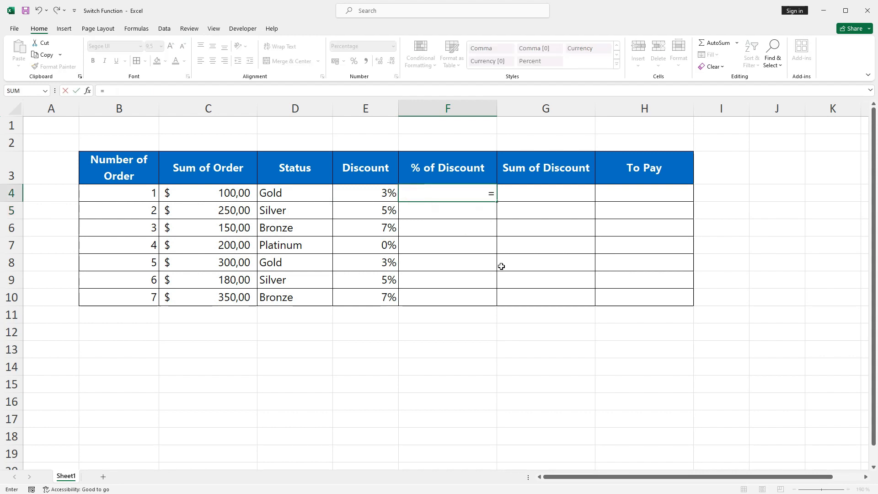
type("swit")
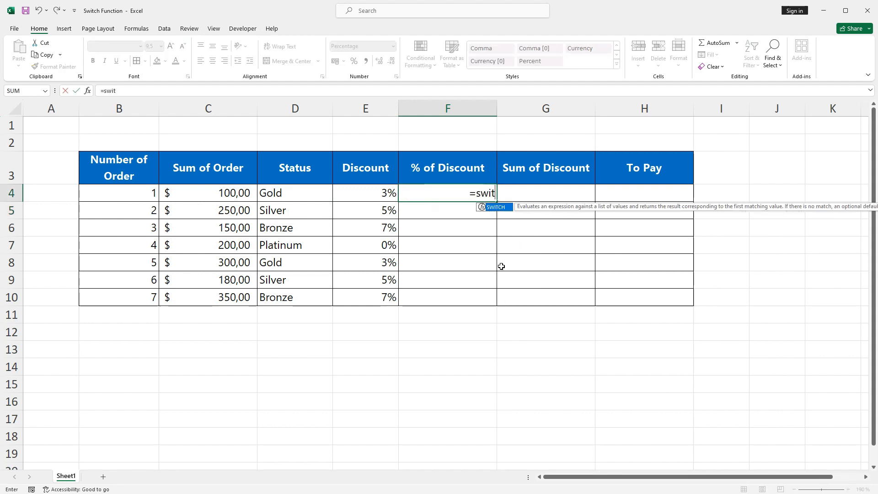
double_click(495, 207)
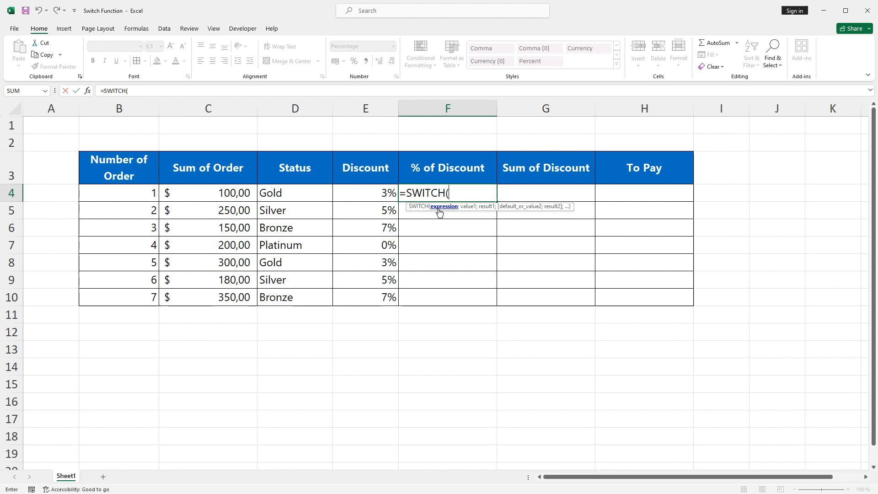
left_click(280, 194)
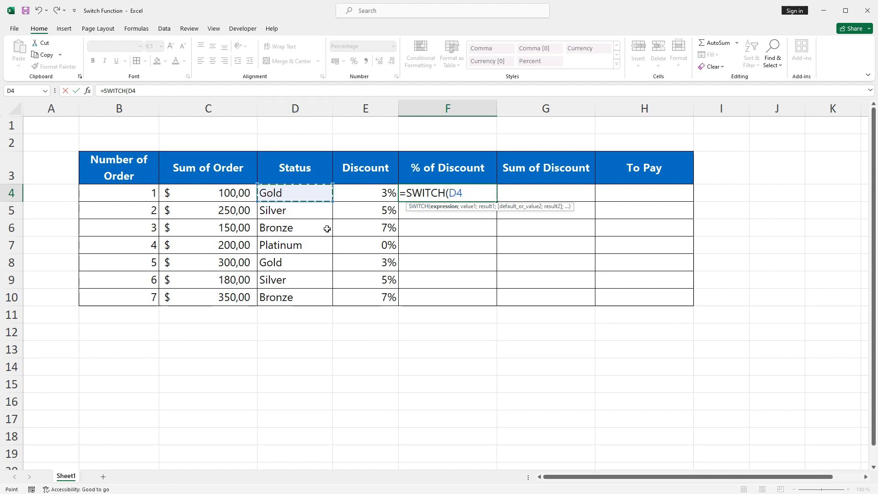
type(";")
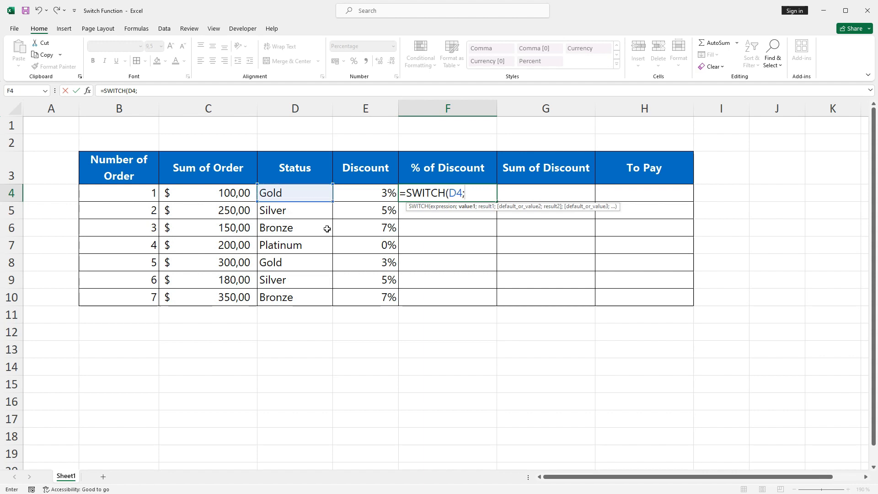
type("\"Gold\";")
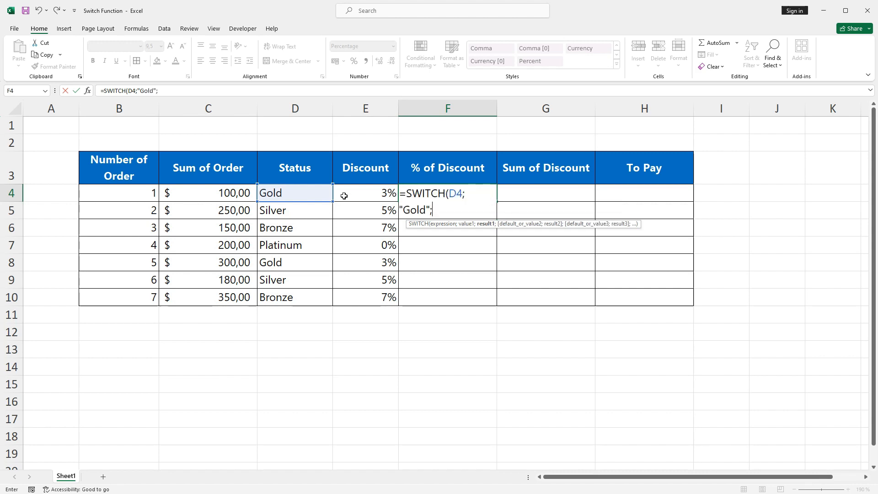
type("3%;")
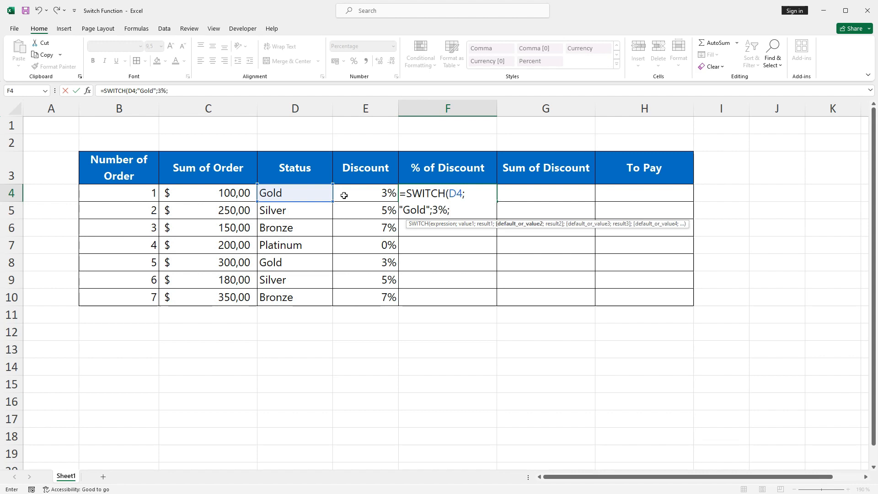
Complete the F4 SWITCH formula with "Silver" returning 5%, "Bronze" returning 7%, and "Unknown" as the default.
type("\"Silver\";5")
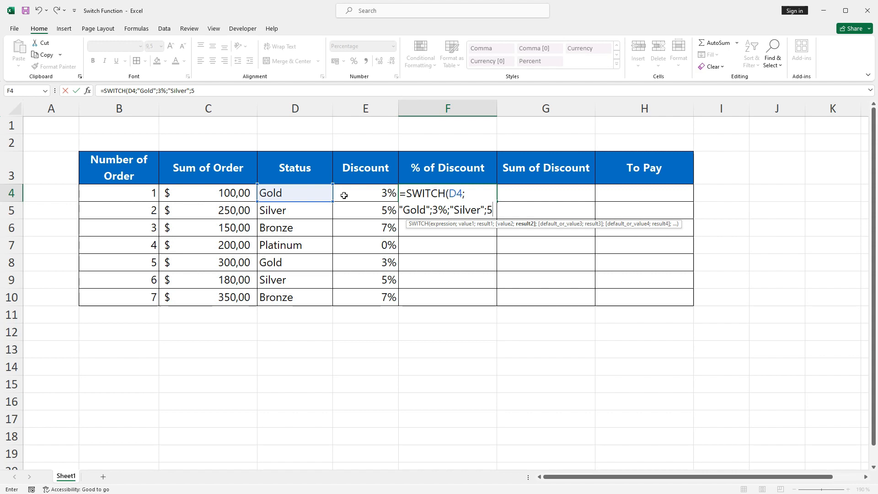
type("%;")
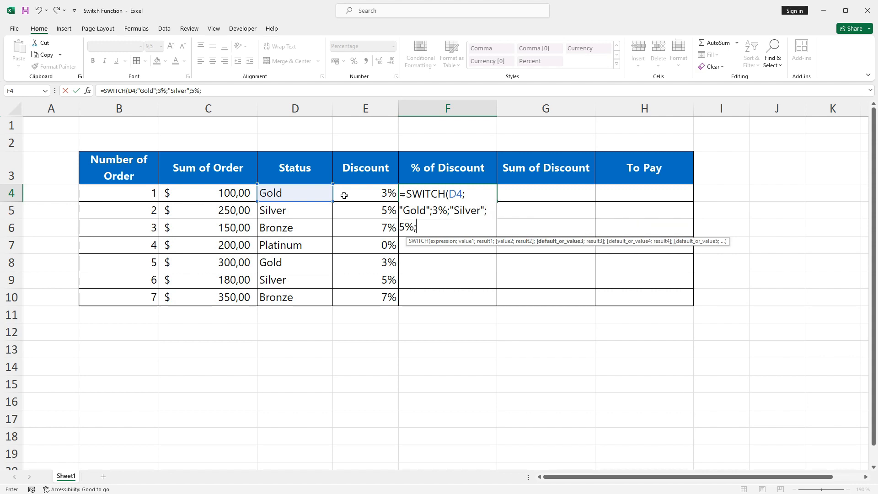
type("\"Bronze\";7")
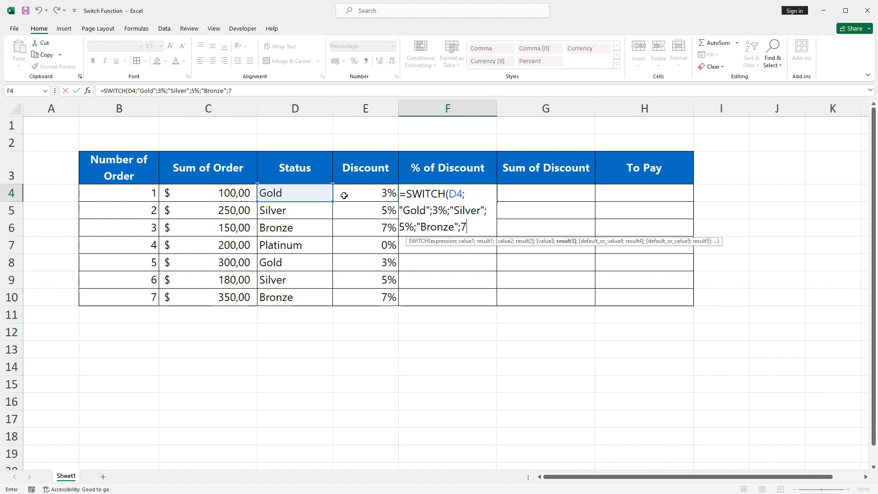
type("%;")
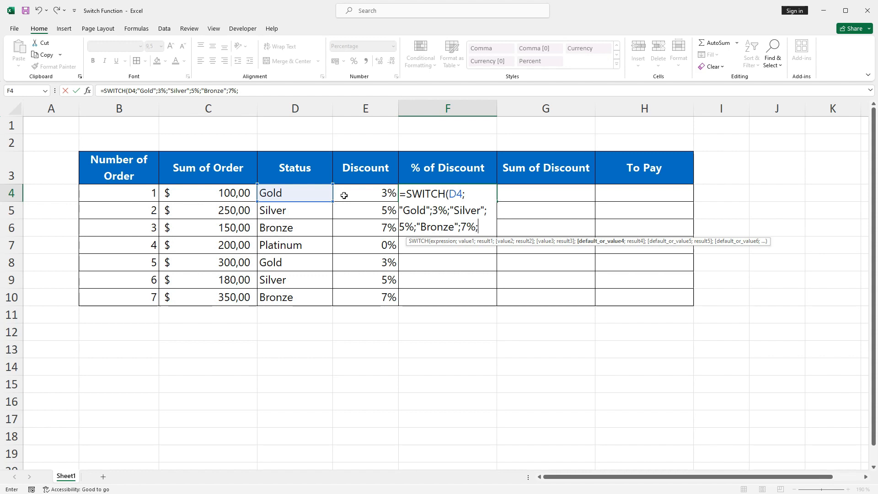
type("\"Unknown")
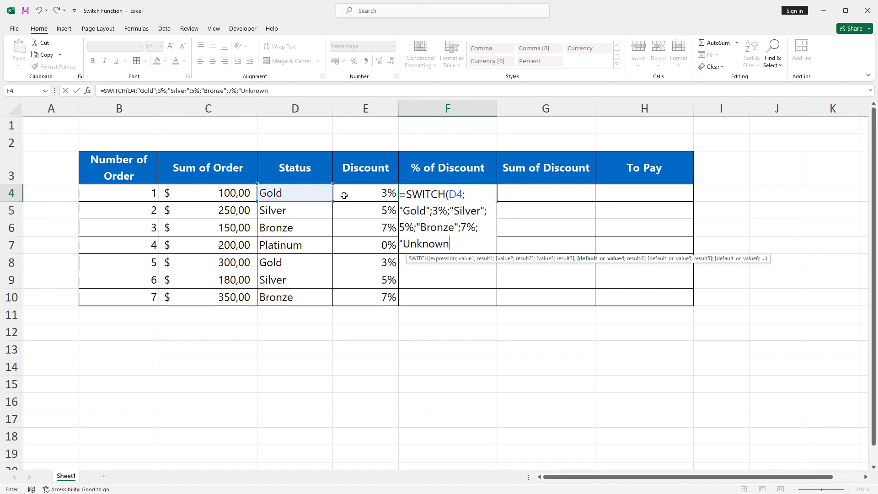
type("\")")
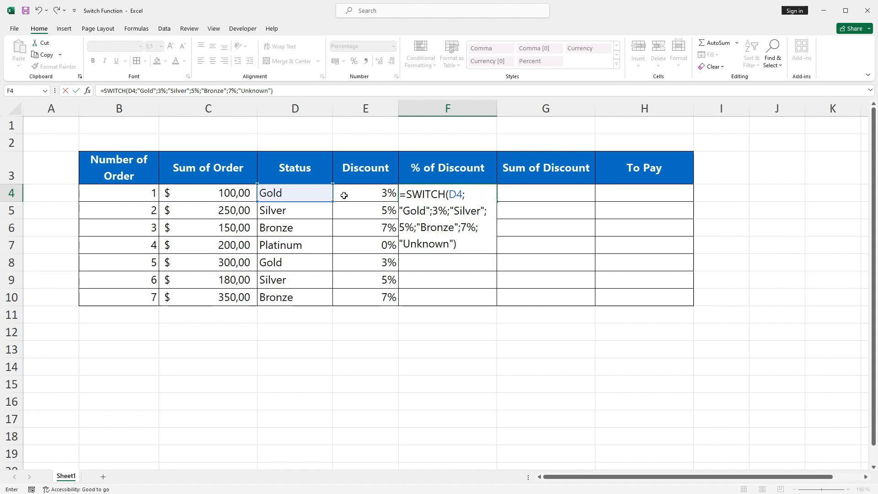
key("Return")
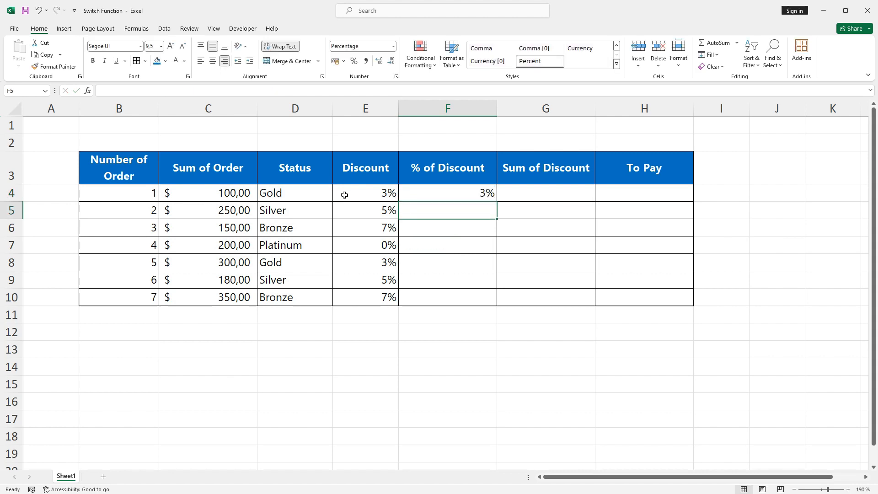
Fill the SWITCH formula from F4 down through F10.
left_click(444, 196)
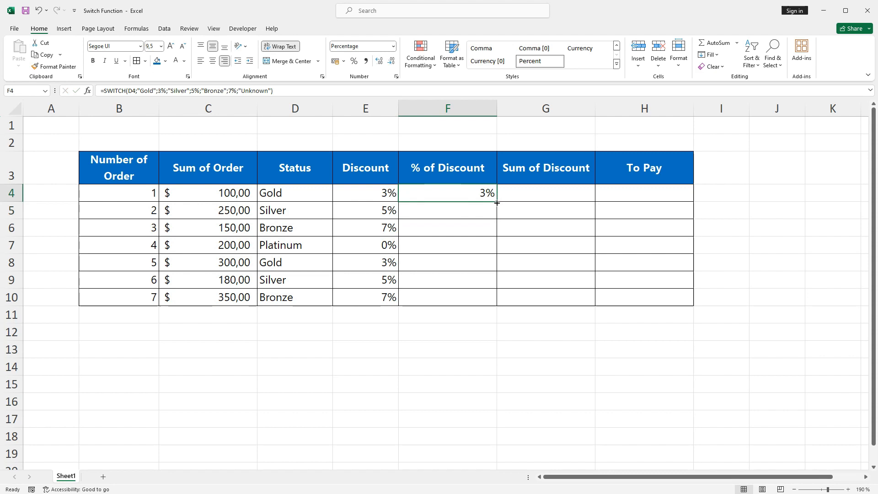
left_click_drag(496, 201, 492, 305)
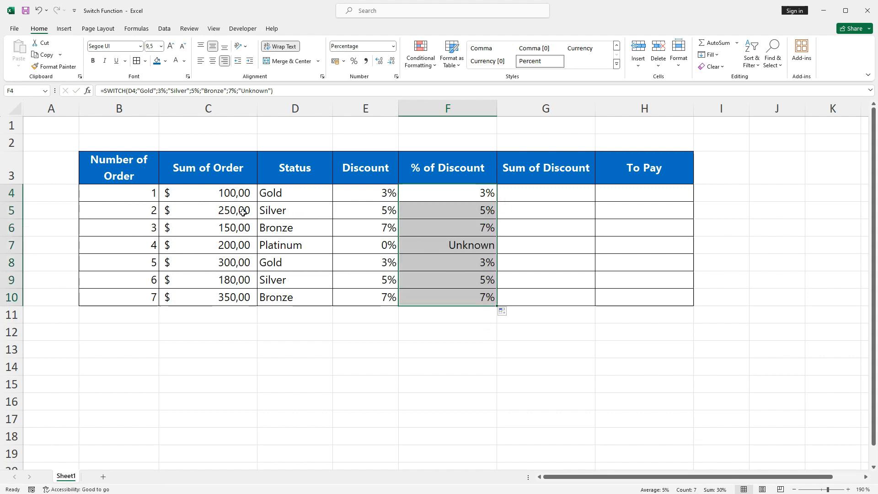
Check the filled discount percentages against the statuses in the Silver, Bronze, Gold and Platinum order rows.
left_click(17, 209)
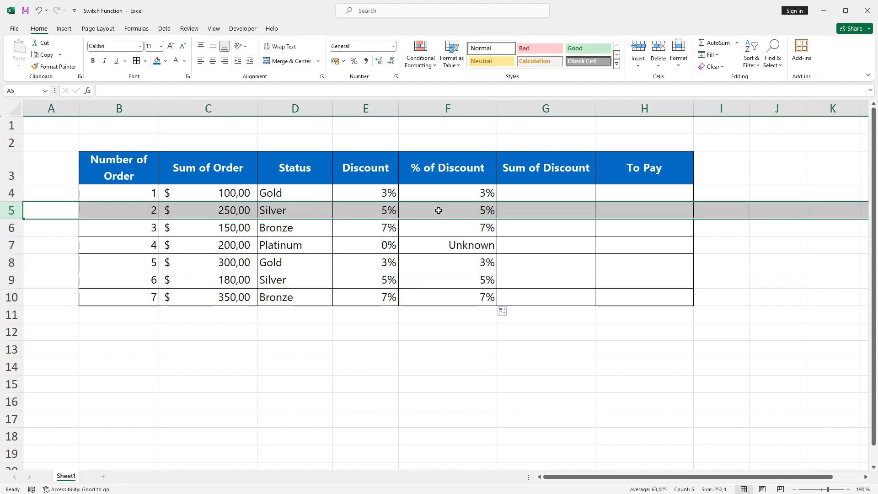
left_click(14, 227)
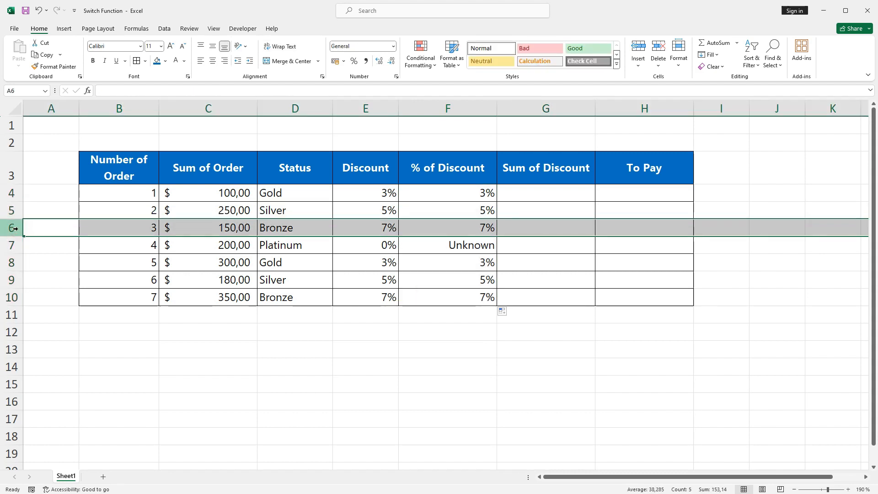
left_click(14, 262)
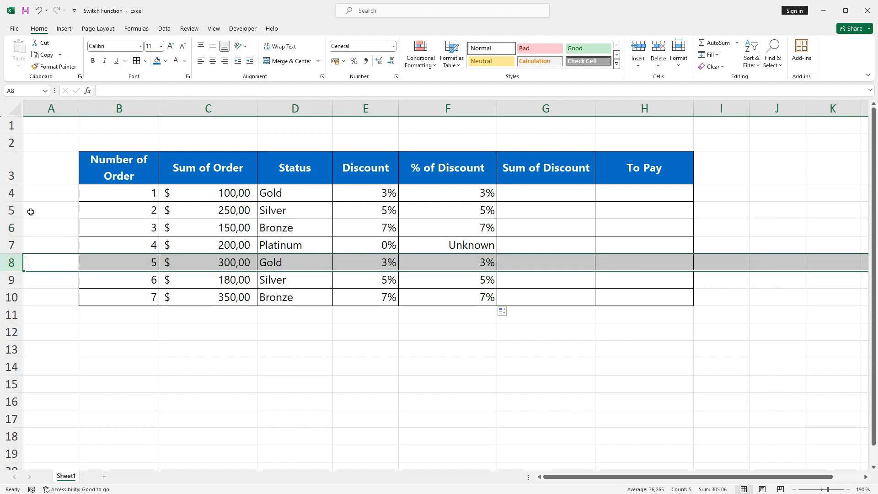
left_click(14, 192, "ctrl")
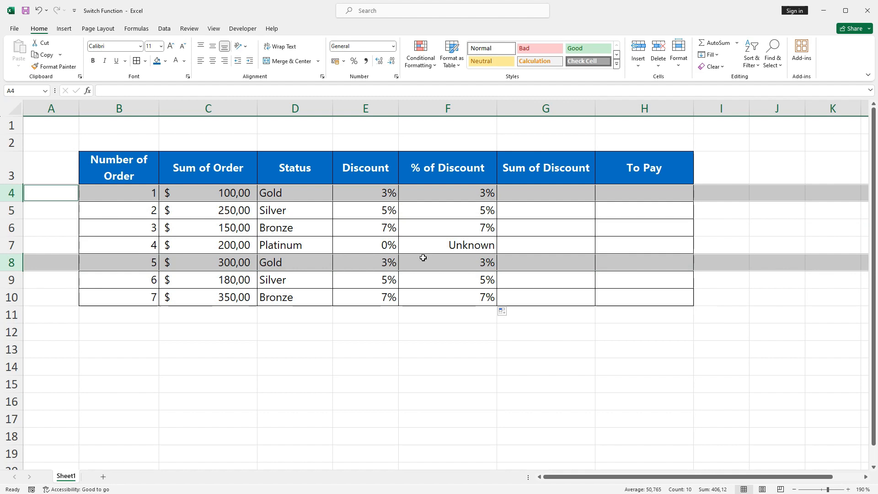
left_click(320, 244)
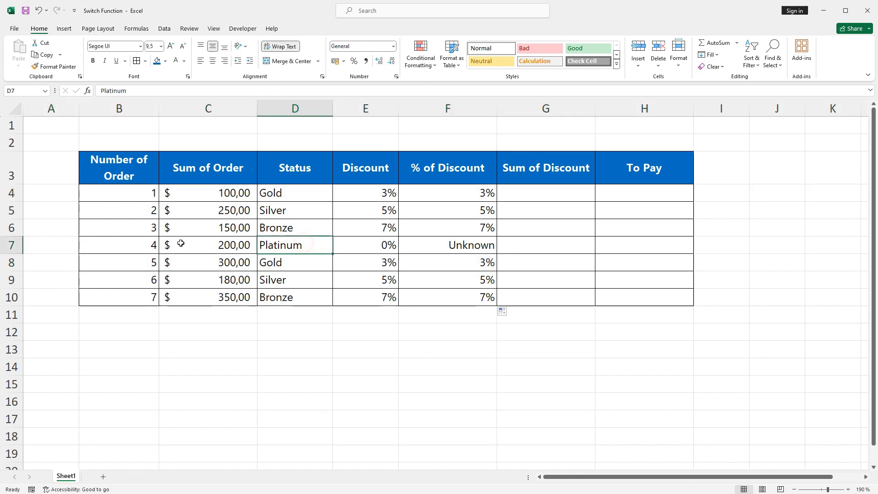
Examine the Platinum order's row and the SWITCH formula in its % of Discount cell.
left_click(20, 245)
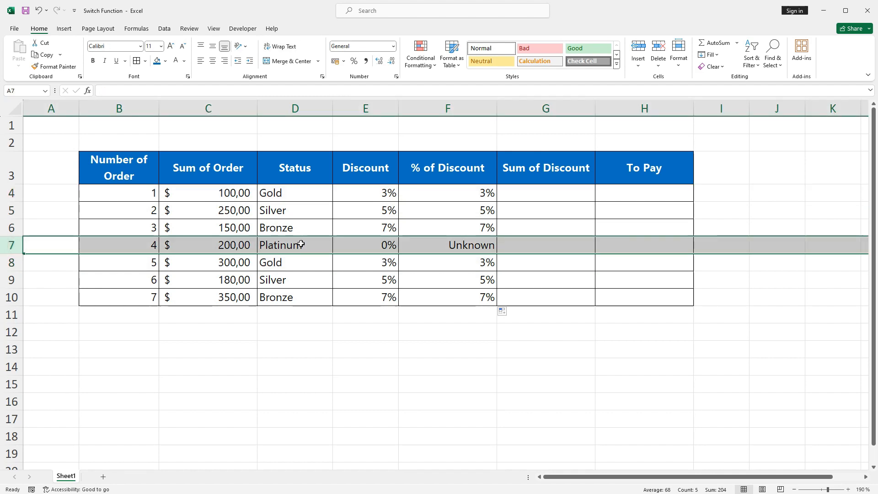
left_click(457, 246)
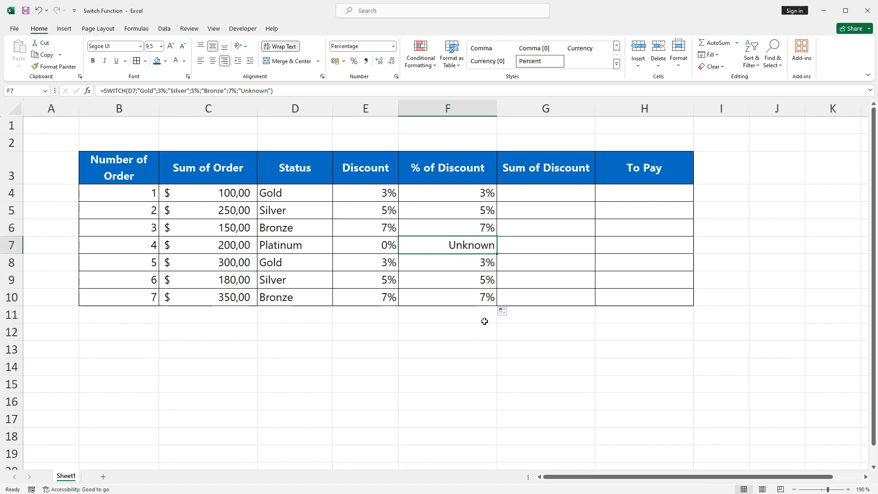
Enter =C4*F4 in G4 to calculate the first order's Sum of Discount.
left_click(531, 200)
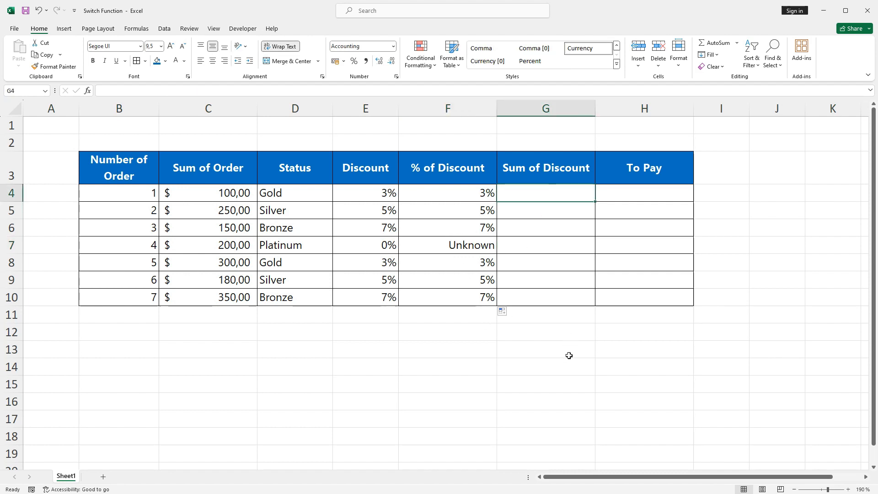
type("=")
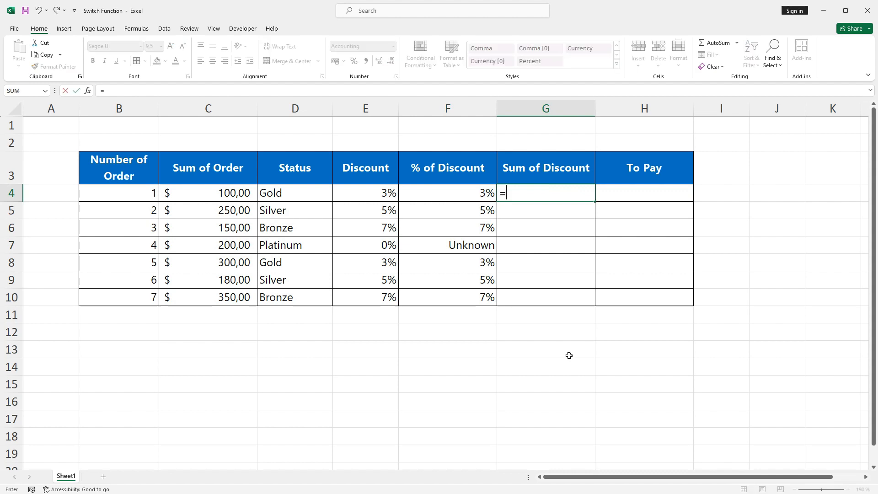
key("Left")
key("Left")
key("Left")
key("Left")
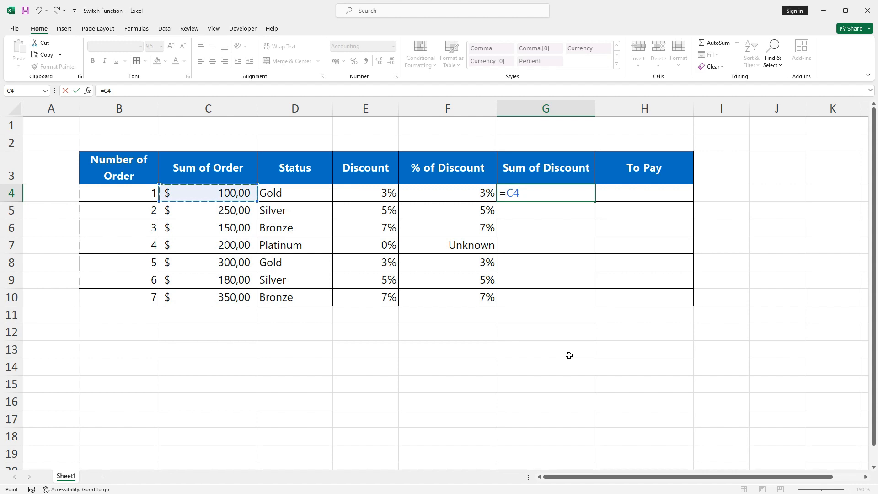
type("*")
left_click(443, 193)
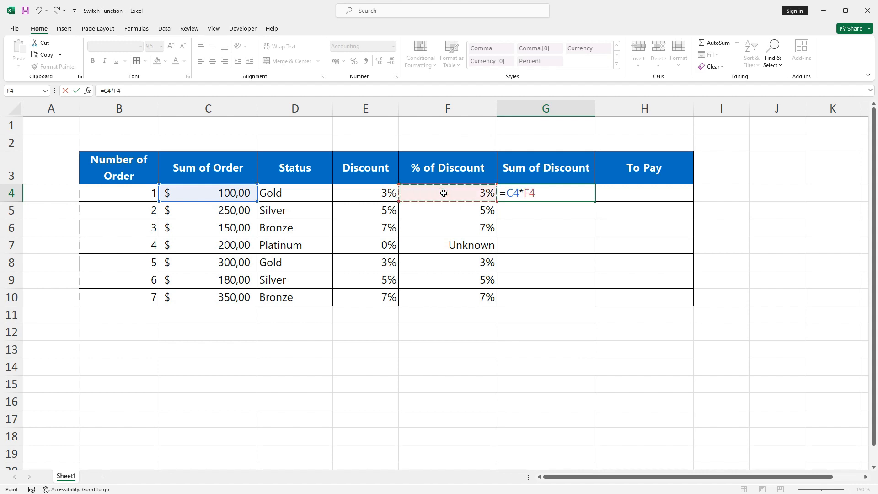
key("Return")
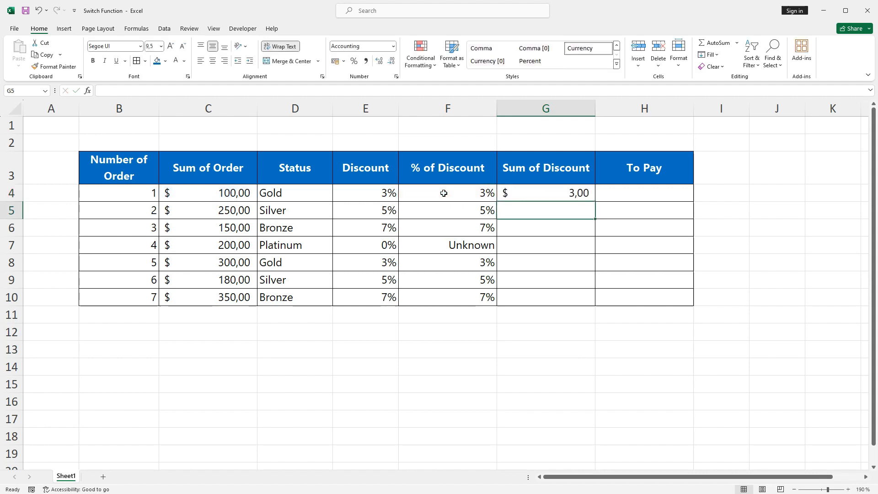
Fill the C4*F4 formula from G4 down through G10 and inspect the Platinum order's cell G7.
left_click(535, 191)
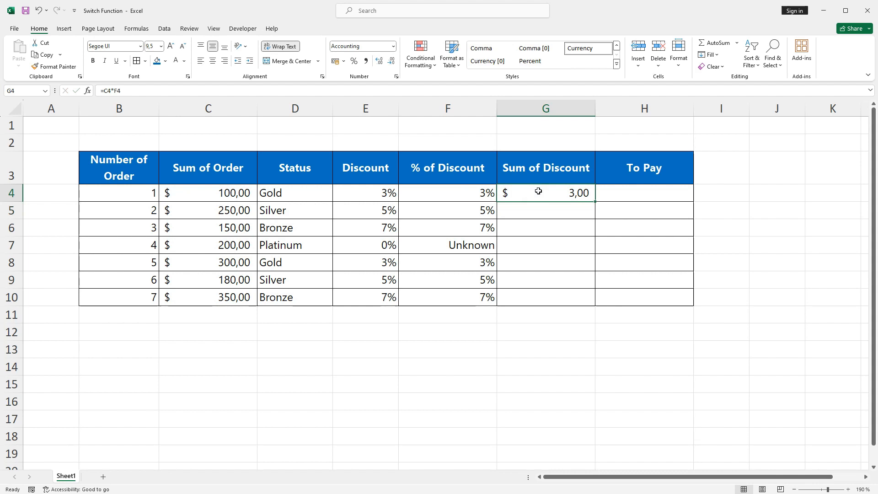
left_click_drag(595, 202, 601, 297)
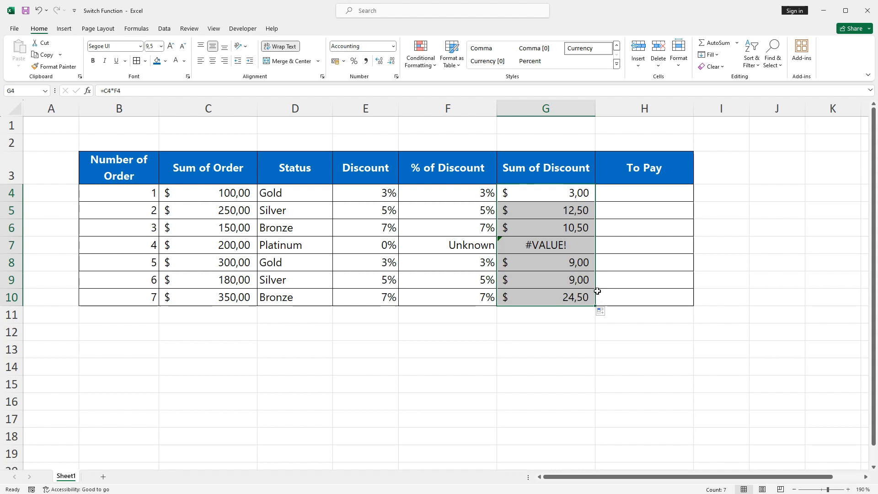
left_click(574, 245)
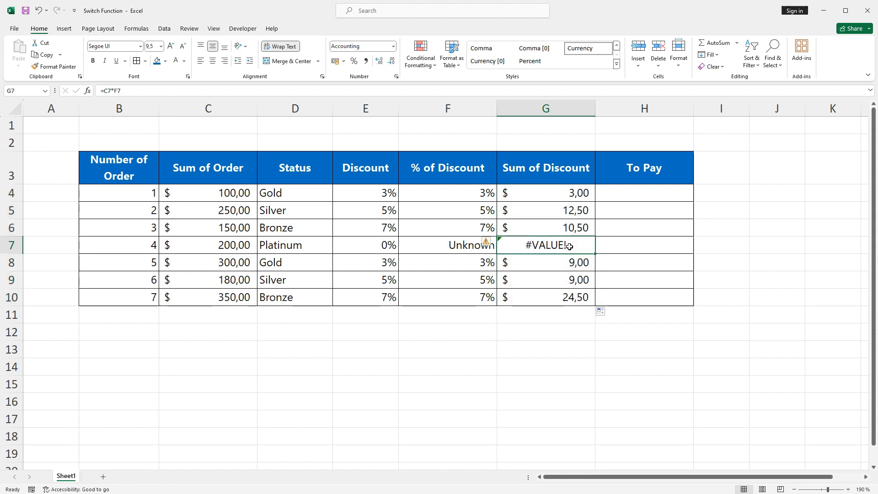
left_click(544, 109)
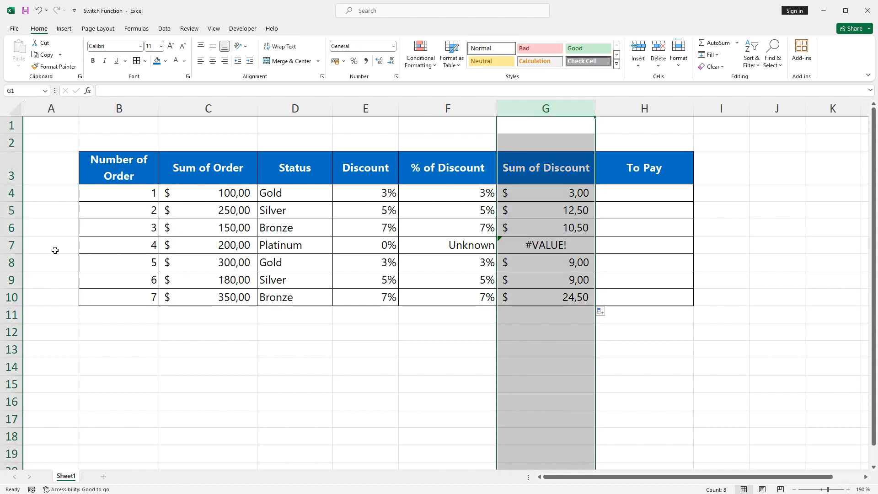
left_click(12, 245, "ctrl")
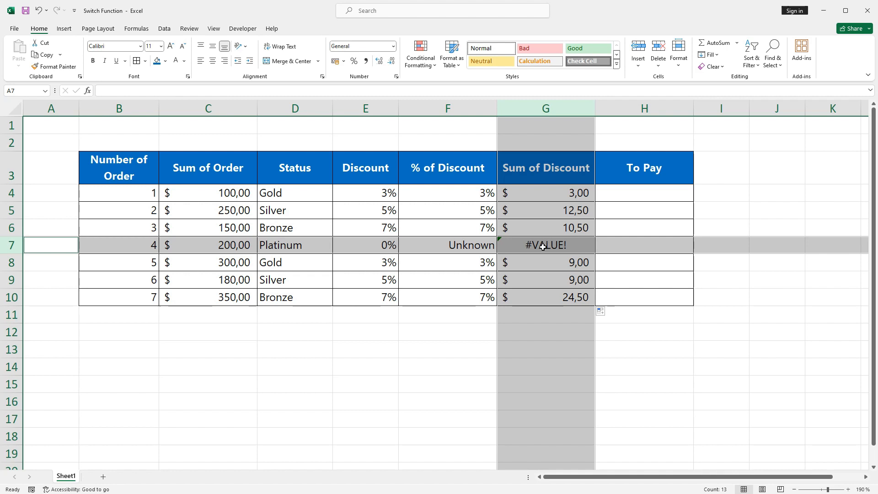
Wrap the G4 formula in IFERROR with an empty string as the error value: =IFERROR(C4*F4;"").
double_click(509, 192)
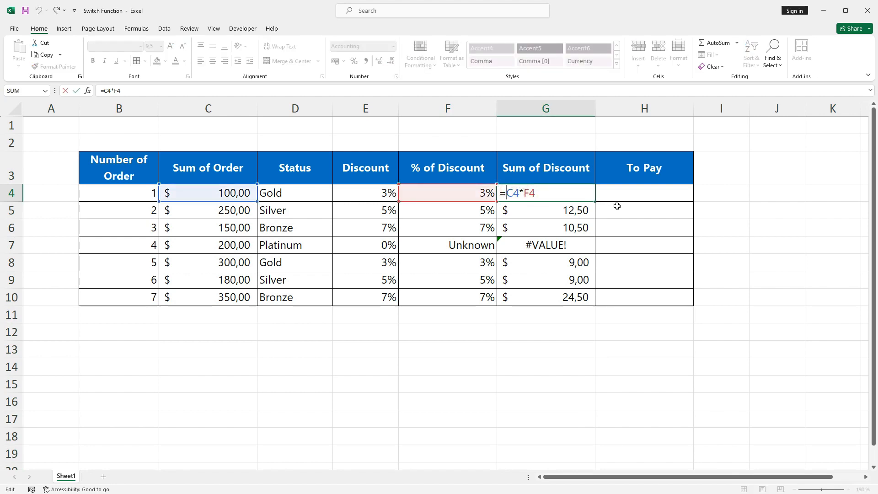
type("IFE")
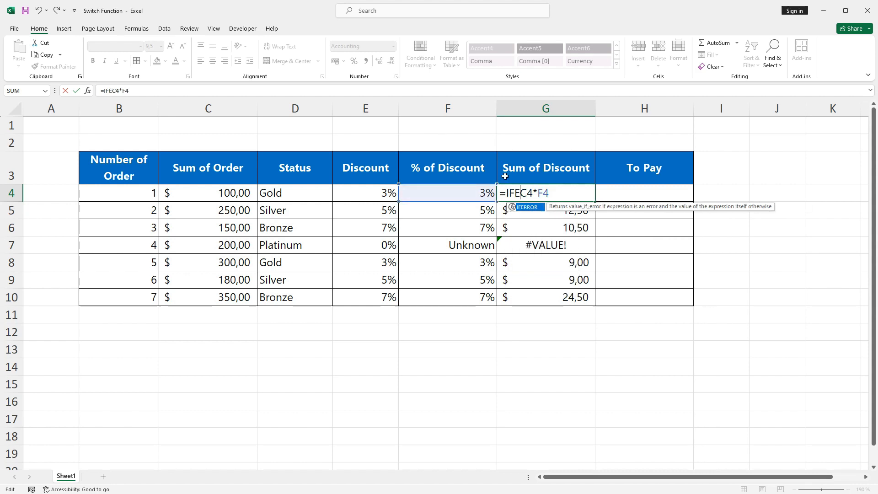
double_click(526, 207)
type(";")
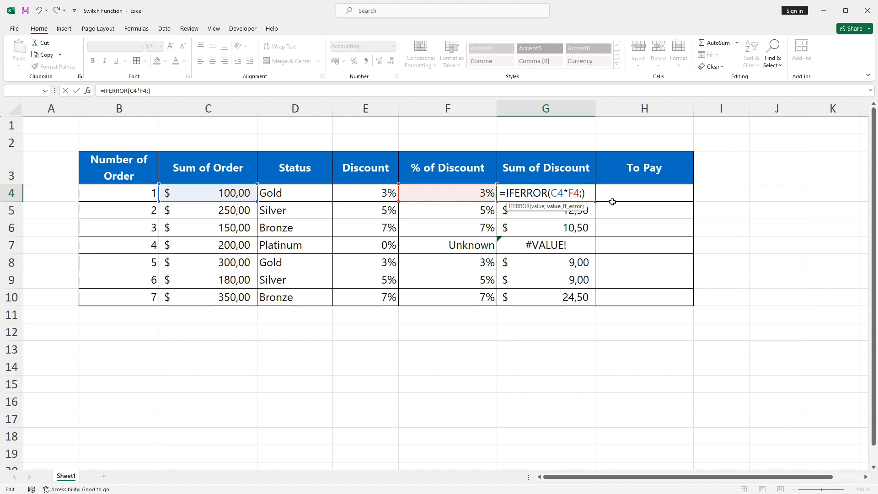
type("\"\"")
key("Return")
Fill the IFERROR formula from G4 down through G10 and check cell G7 in the Platinum row.
left_click(593, 195)
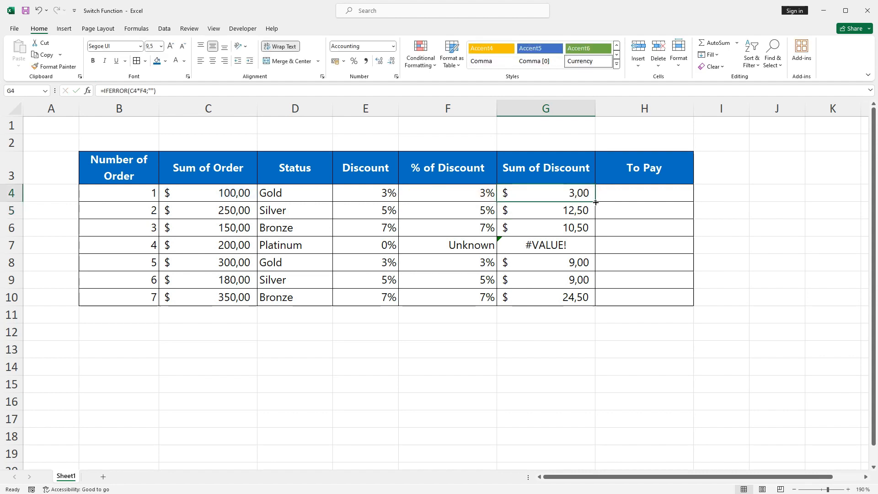
left_click_drag(595, 202, 596, 304)
left_click(562, 245)
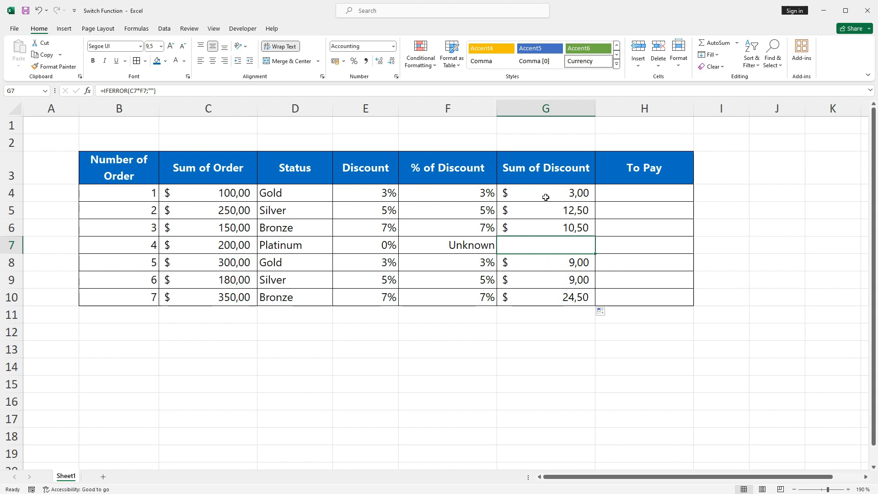
Enter =C4-G4 in H4 to calculate the first order's To Pay amount.
left_click(603, 193)
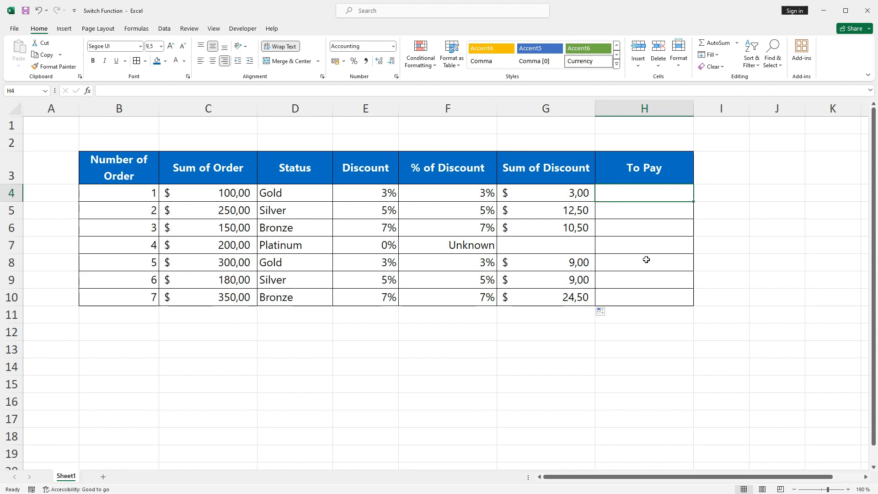
type("=")
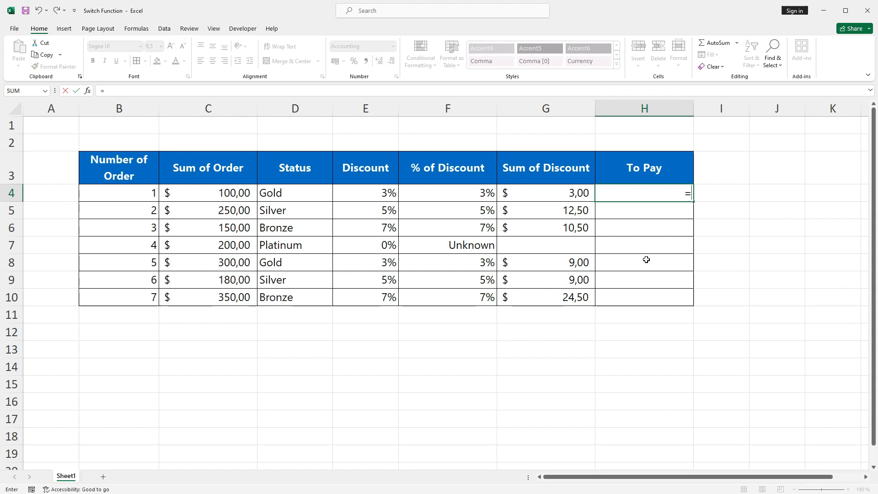
left_click(231, 197)
type("-")
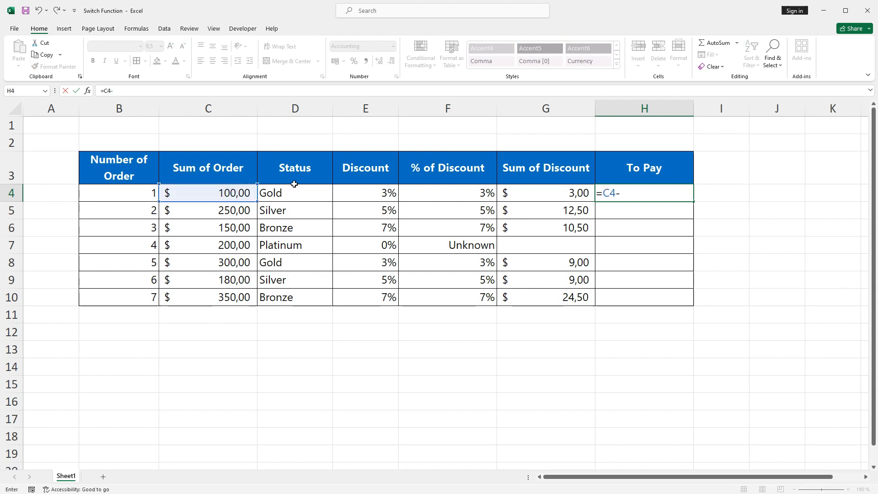
left_click(533, 191)
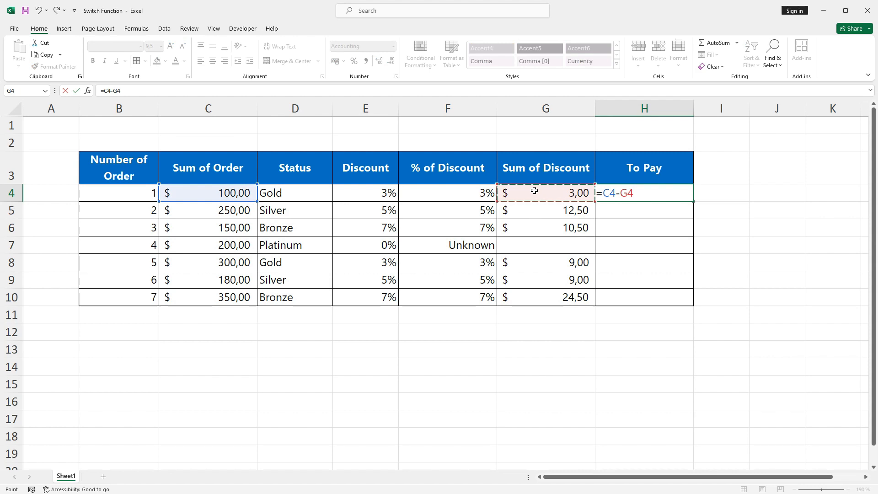
key("Return")
Fill the C4-G4 formula from H4 down through H10 and inspect the Platinum order's cell H7.
left_click(640, 194)
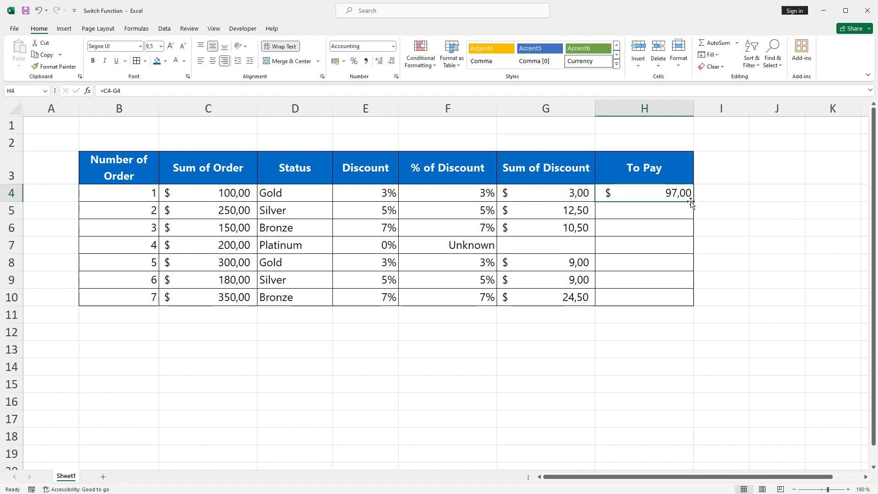
left_click_drag(690, 201, 691, 303)
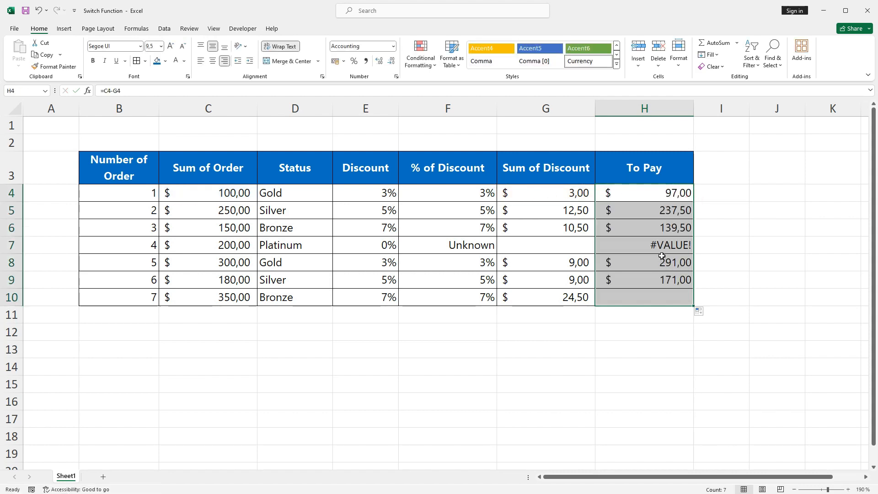
left_click(665, 246)
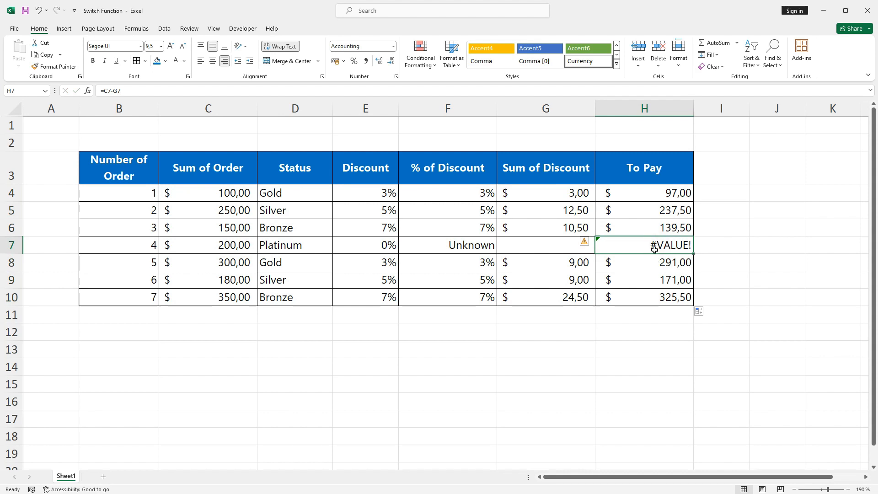
Wrap the H4 formula in IFERROR with an empty string as the error value: =IFERROR(C4-G4;"").
double_click(645, 192)
key("Home")
key("Right")
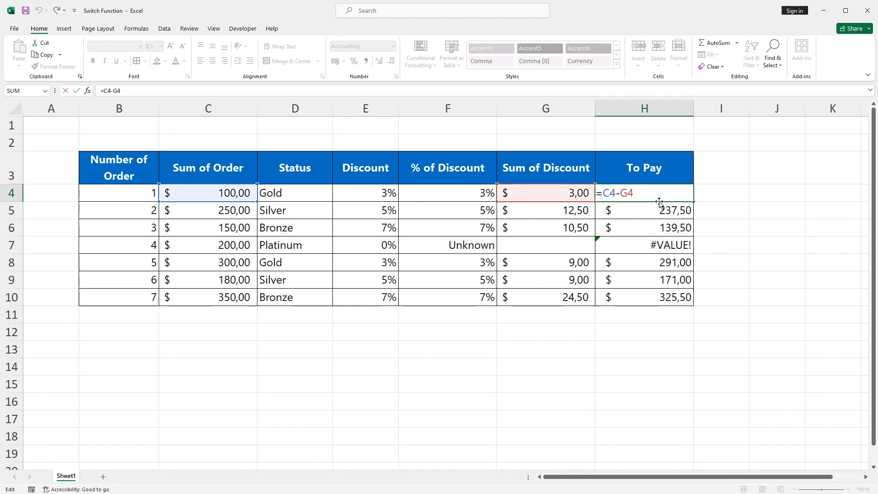
type("IFERR")
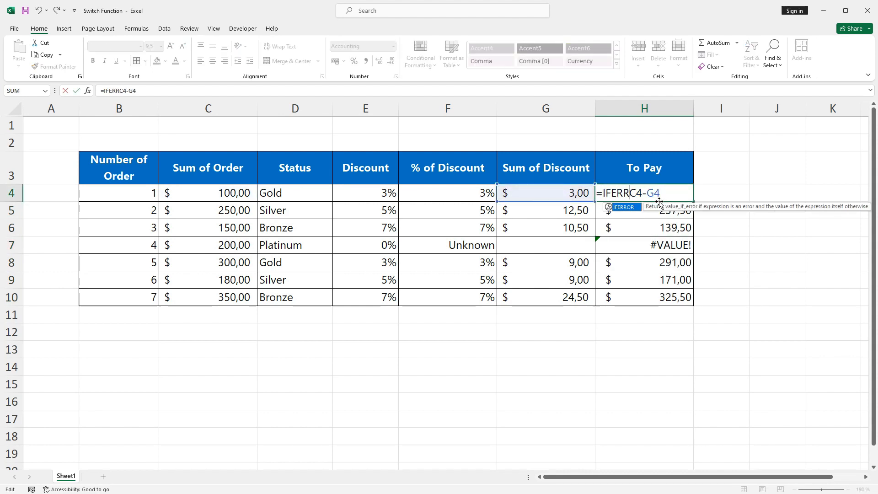
double_click(631, 208)
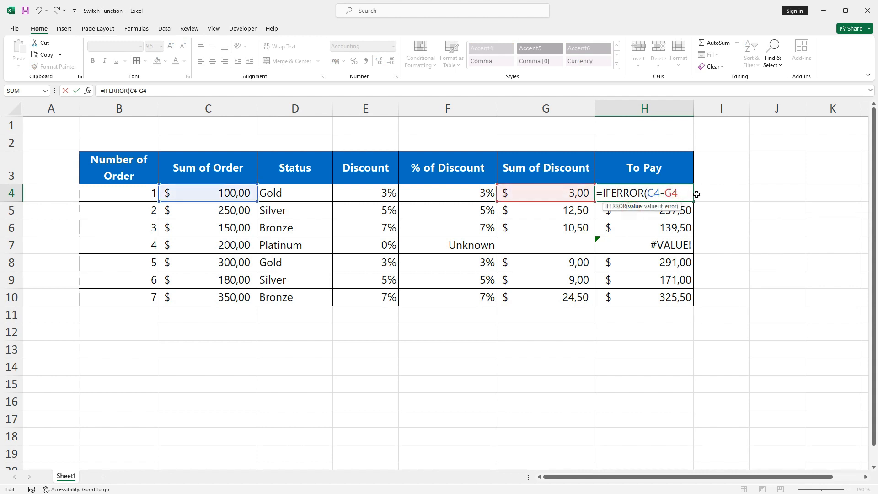
type(";\"\"")
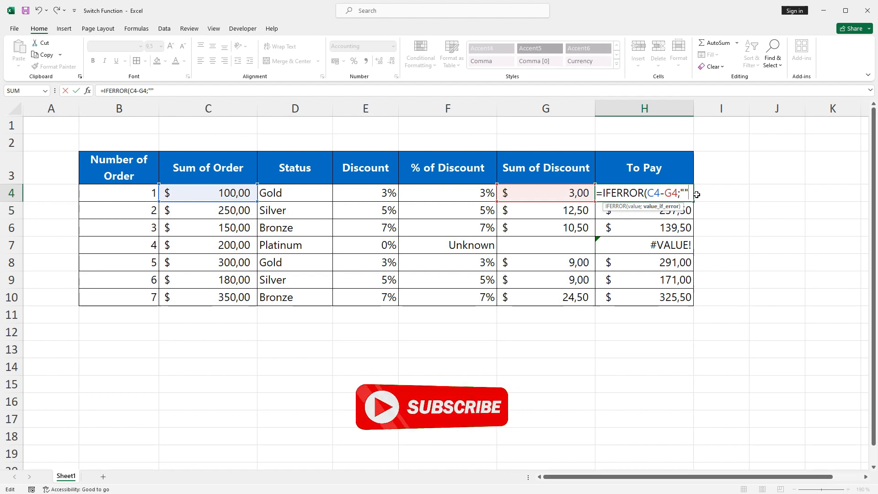
type(")")
key("Return")
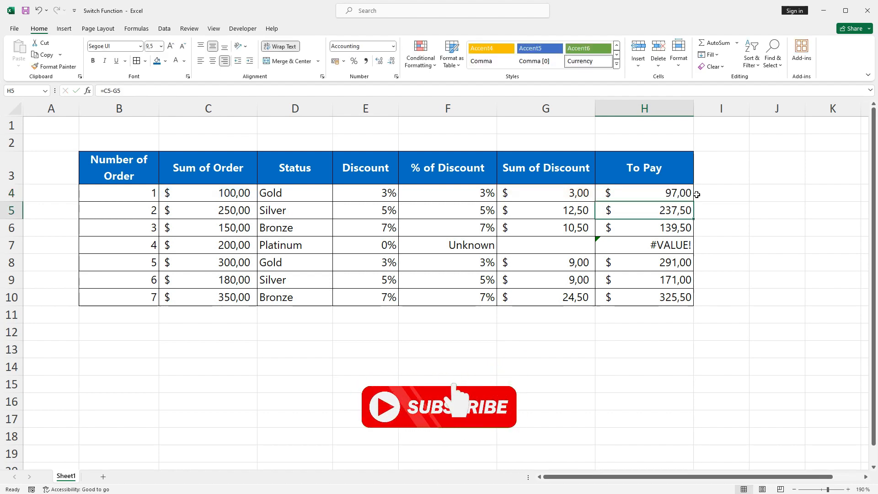
Fill the IFERROR formula from H4 down through H10 and deselect the table.
left_click(690, 192)
left_click_drag(693, 201, 695, 304)
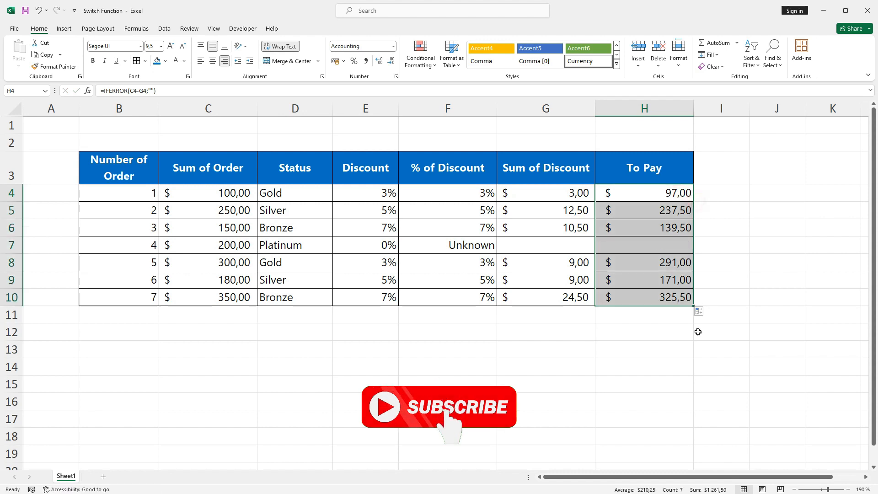
left_click(689, 348)
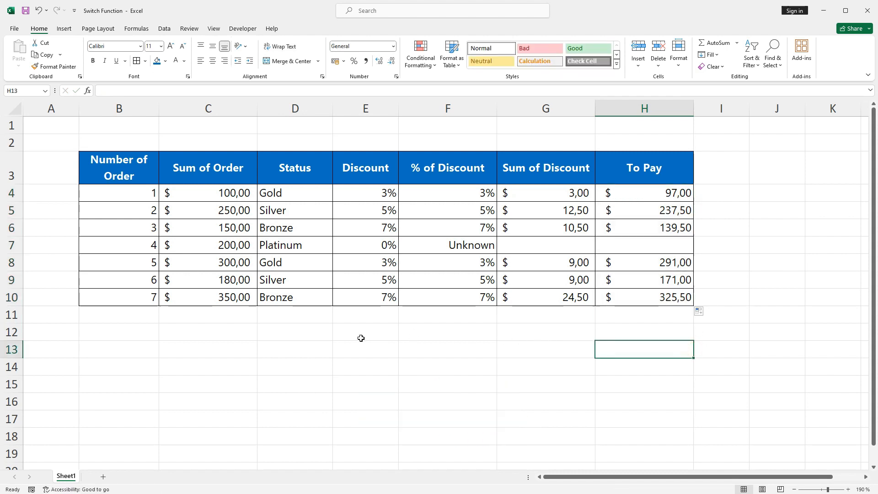
left_click(303, 332)
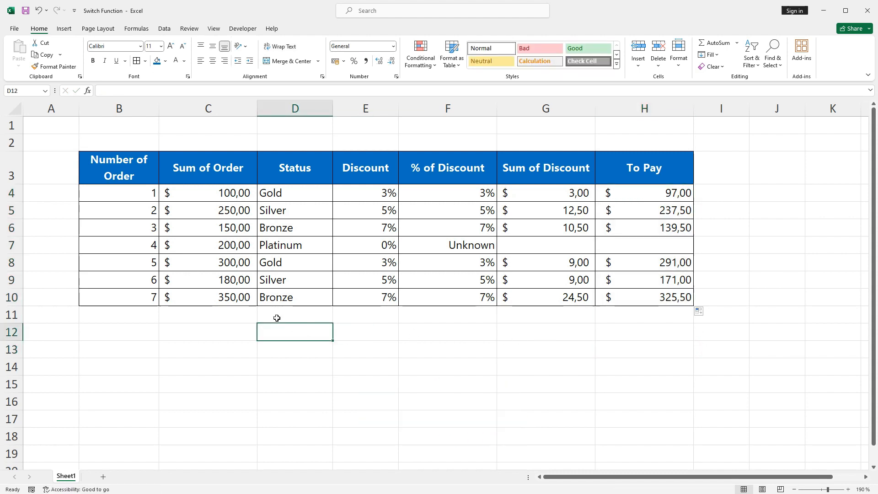